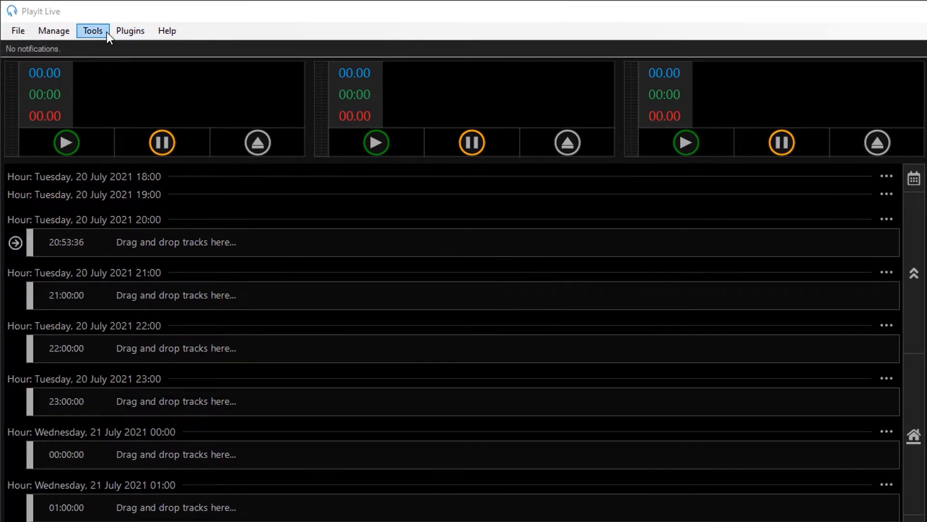
# - Bring up the Loudness Analysis settings from the Tools menu, target left at -16.0 LUFS
pyautogui.click(93, 30)
pyautogui.moveTo(92, 30)
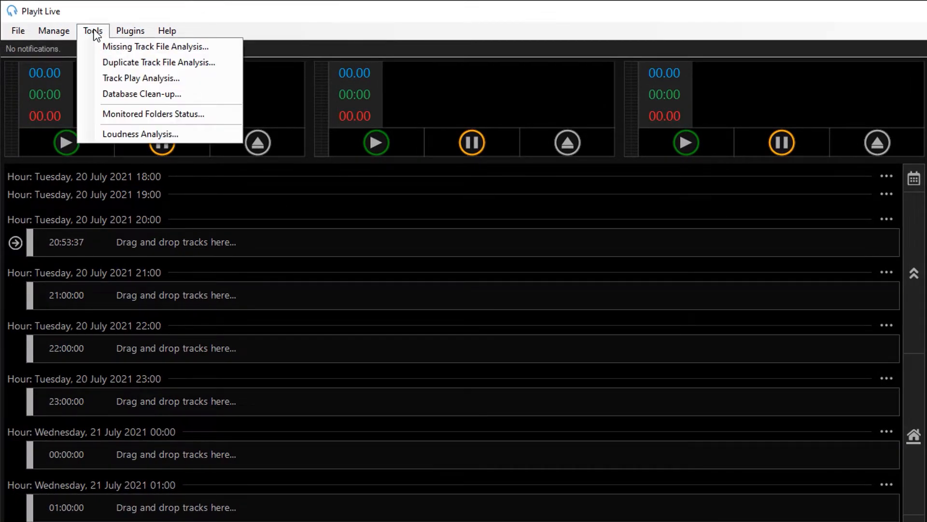
pyautogui.click(185, 137)
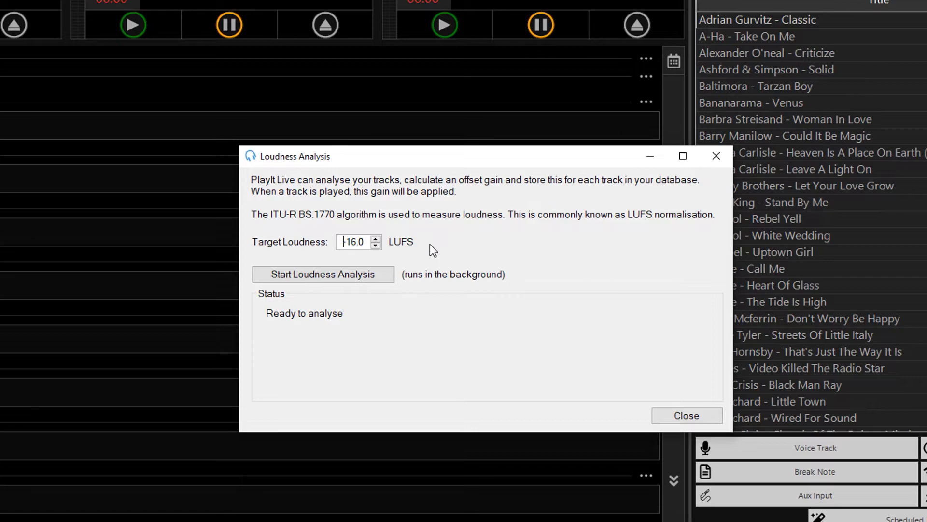
# - Run loudness analysis on every library track until 0 tracks remain
pyautogui.click(380, 279)
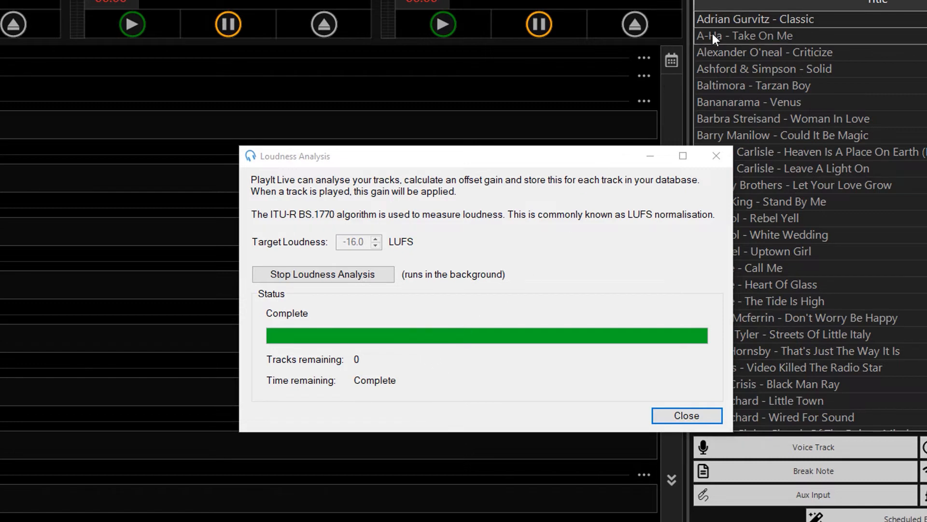
# - Edit Adrian Gurvitz - Classic, revealing its analysed gain of -0.53 dB
pyautogui.rightClick(722, 20)
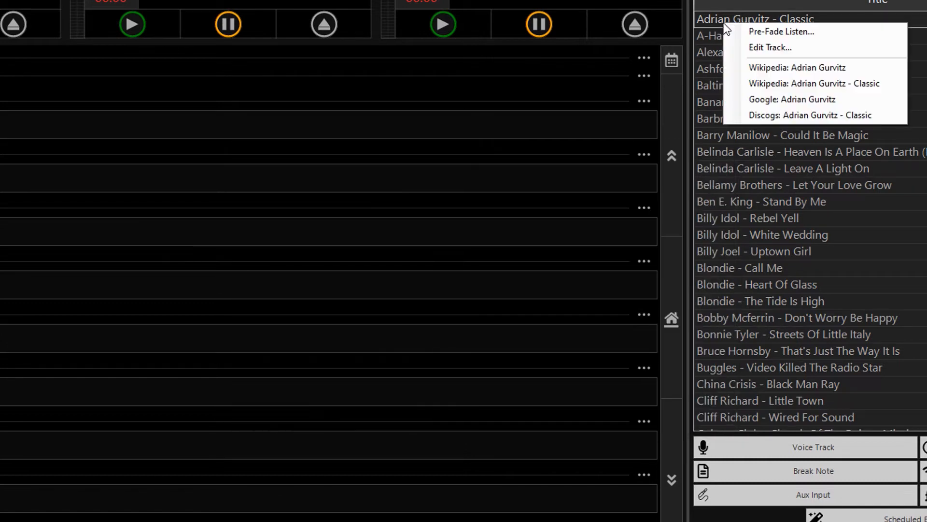
pyautogui.click(770, 47)
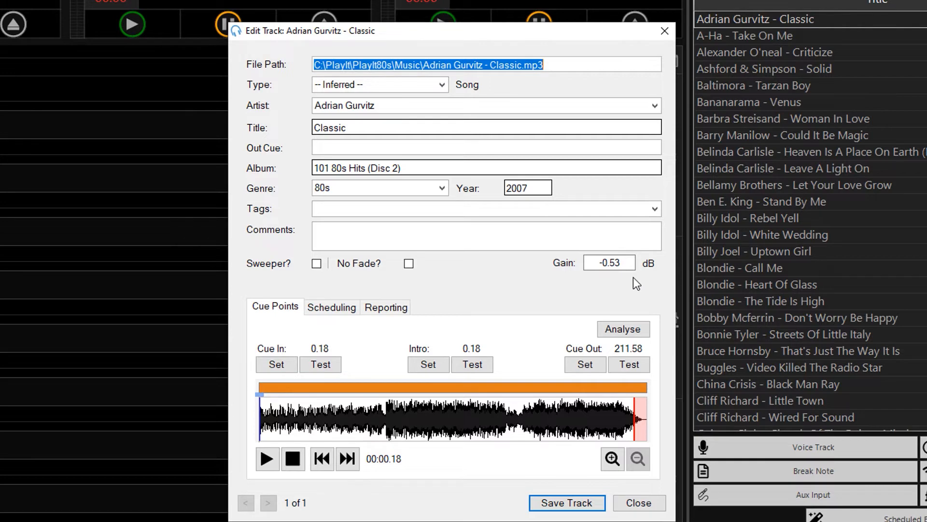
# - Clear the gain value of Adrian Gurvitz - Classic and save the track
pyautogui.click(628, 262)
pyautogui.hotkey('ctrl', 'a')
pyautogui.write('-')
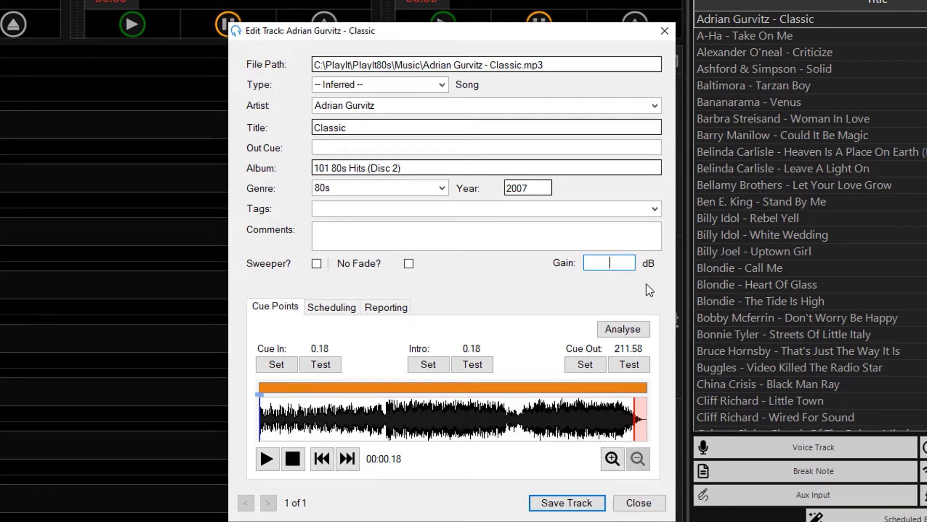
pyautogui.click(567, 503)
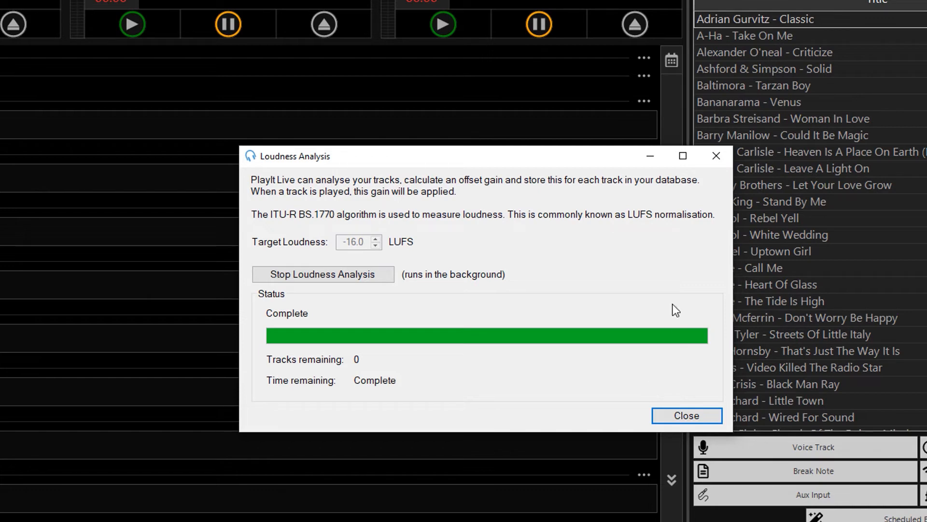
# - Set the gain of Adrian Gurvitz - Classic to 1 dB and save the track
pyautogui.press('Escape')
pyautogui.rightClick(734, 21)
pyautogui.press('Escape')
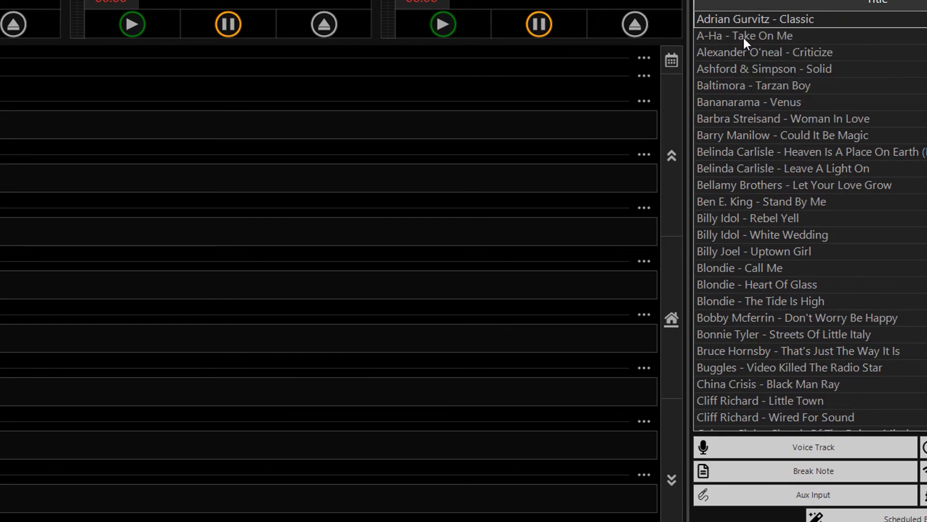
pyautogui.doubleClick(742, 36)
pyautogui.click(601, 263)
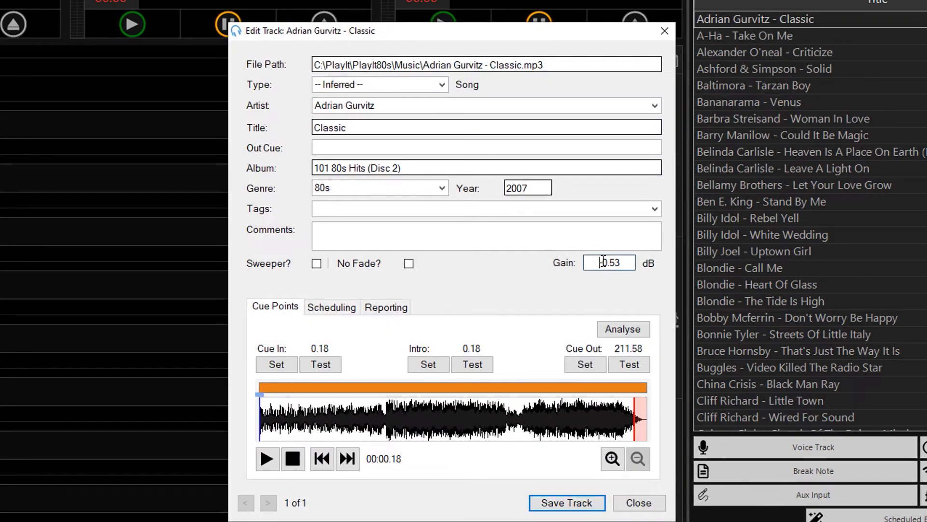
pyautogui.doubleClick(600, 262)
pyautogui.write('1')
pyautogui.click(567, 501)
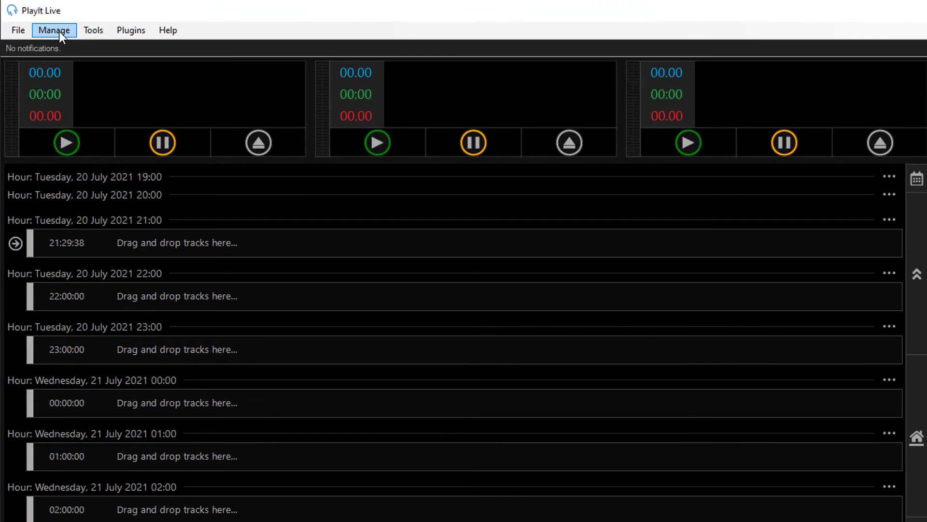
# - Start adding new individual files through Manage Tracks
pyautogui.click(59, 30)
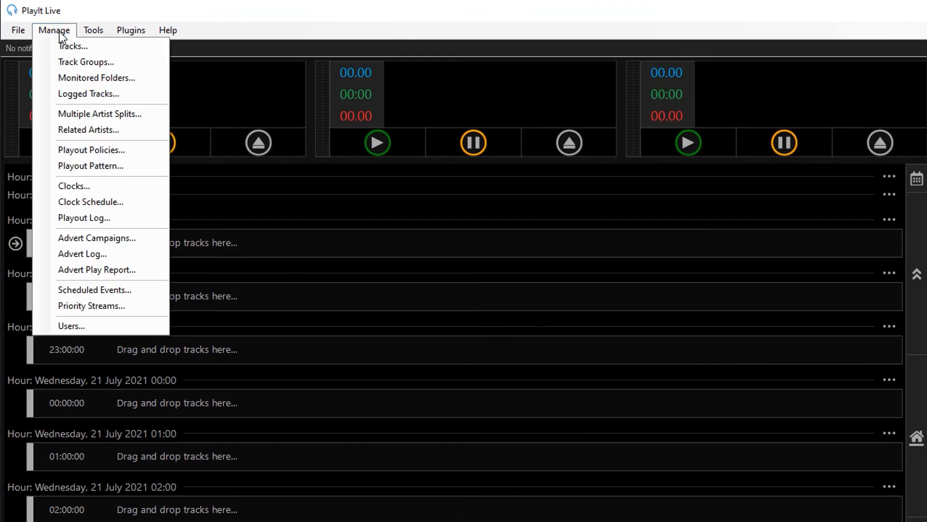
pyautogui.click(95, 49)
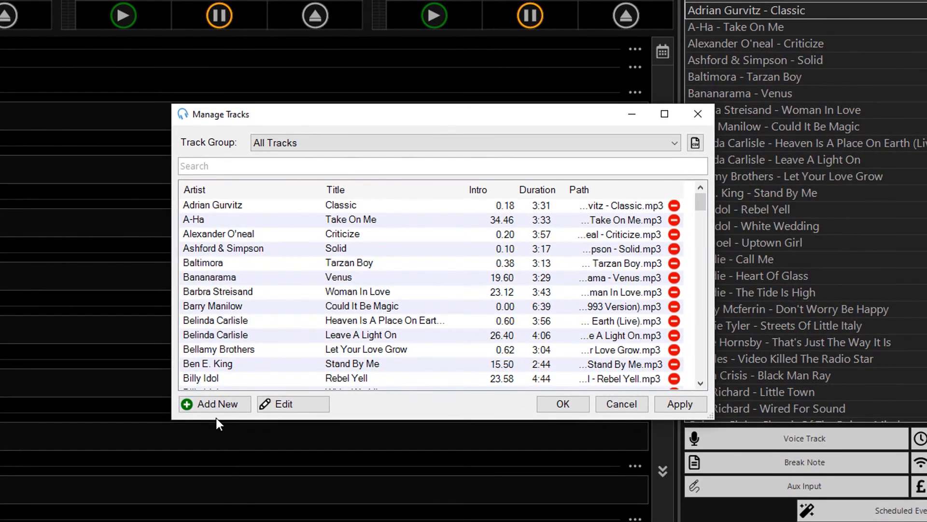
pyautogui.click(245, 406)
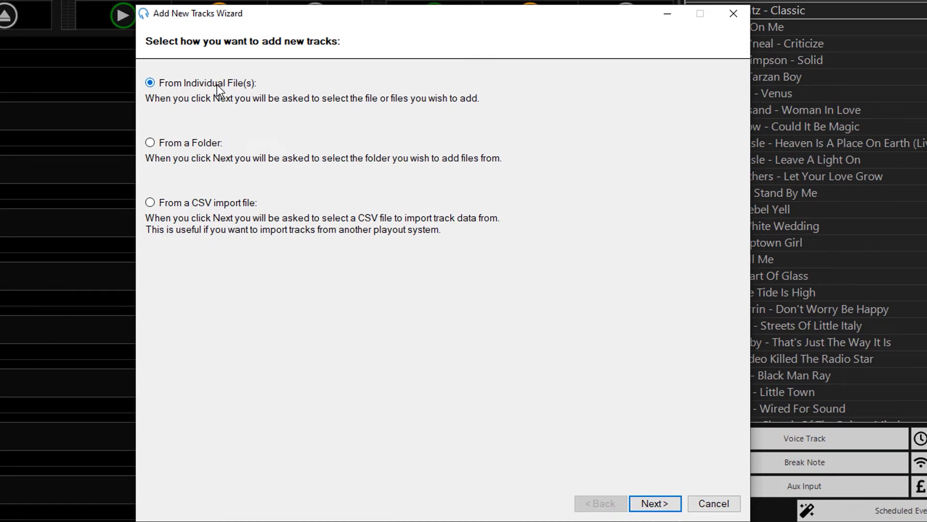
pyautogui.click(656, 503)
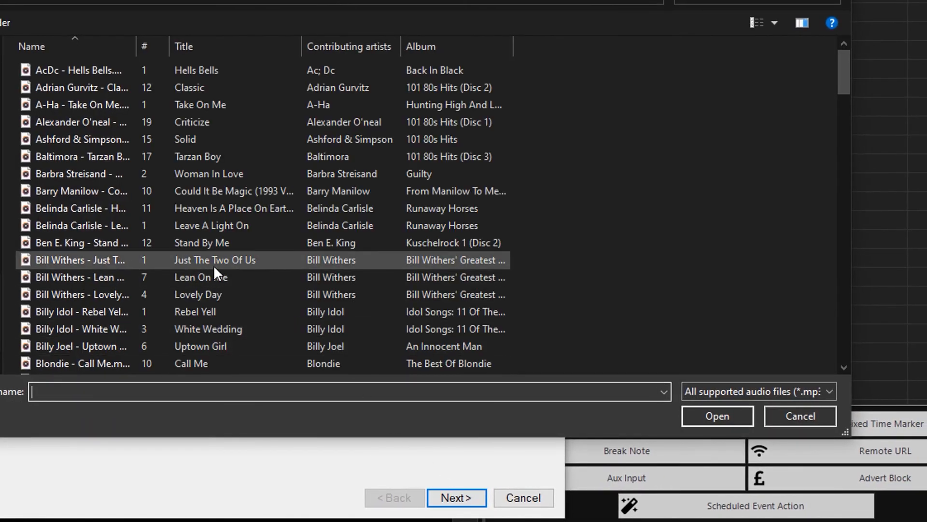
# - Import the three Bill Withers MP3s (Just The Two Of Us, Lean On Me, Lovely Day) with default options and no group
pyautogui.moveTo(212, 263); pyautogui.dragTo(247, 297)
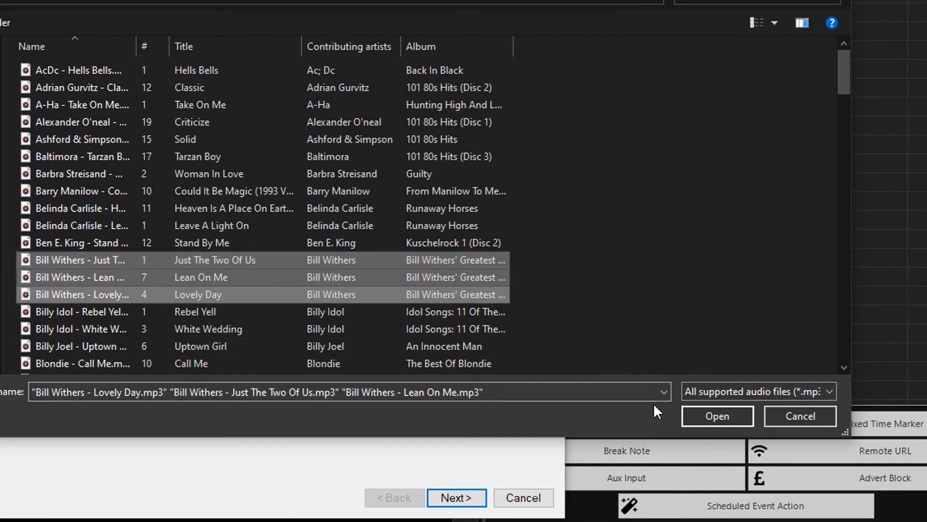
pyautogui.click(718, 415)
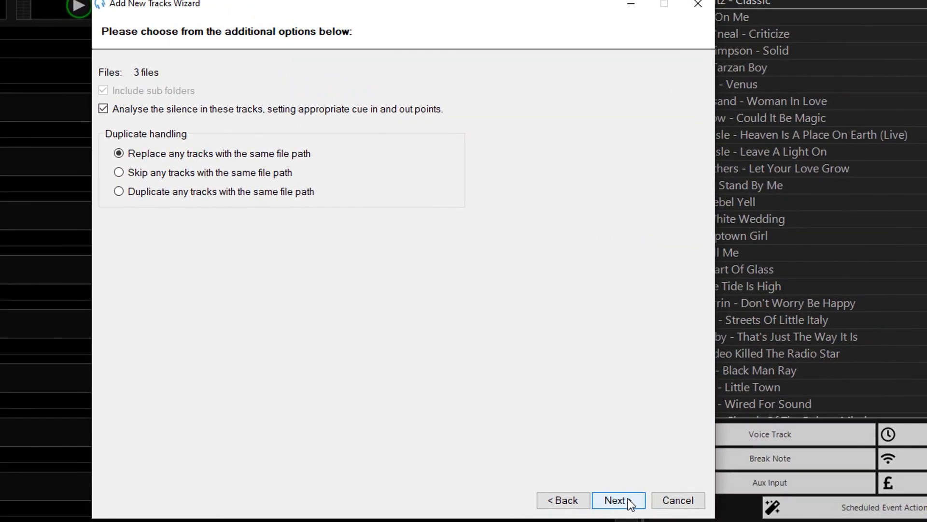
pyautogui.click(617, 499)
pyautogui.click(617, 500)
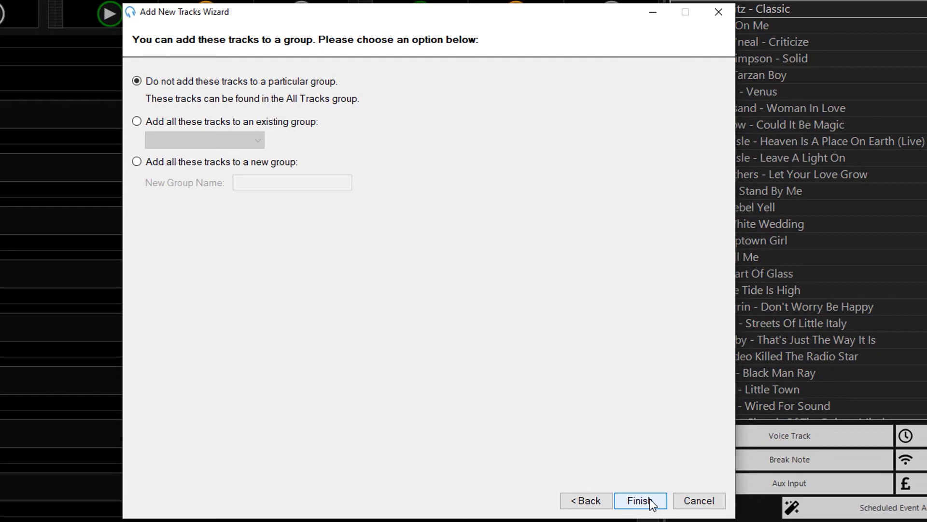
pyautogui.click(650, 499)
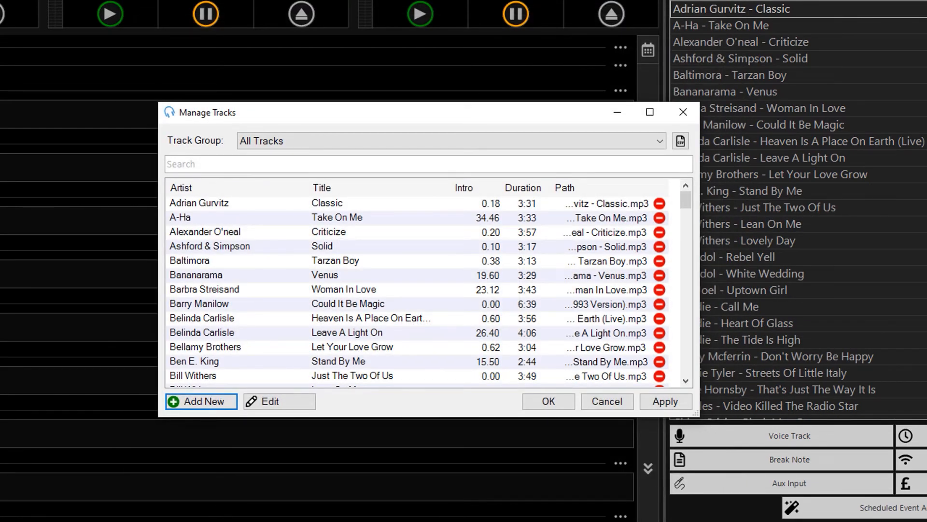
# - Confirm Manage Tracks with OK so the three Bill Withers songs appear in the library
pyautogui.click(548, 402)
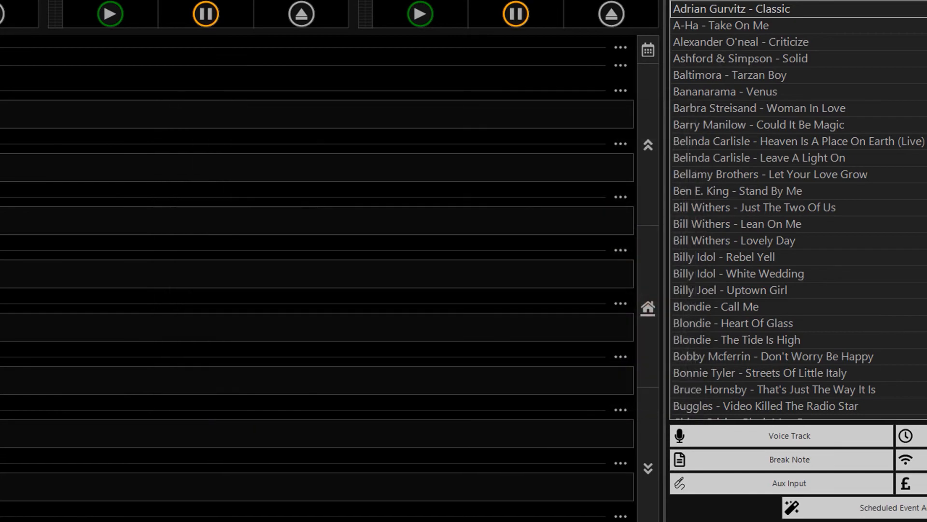